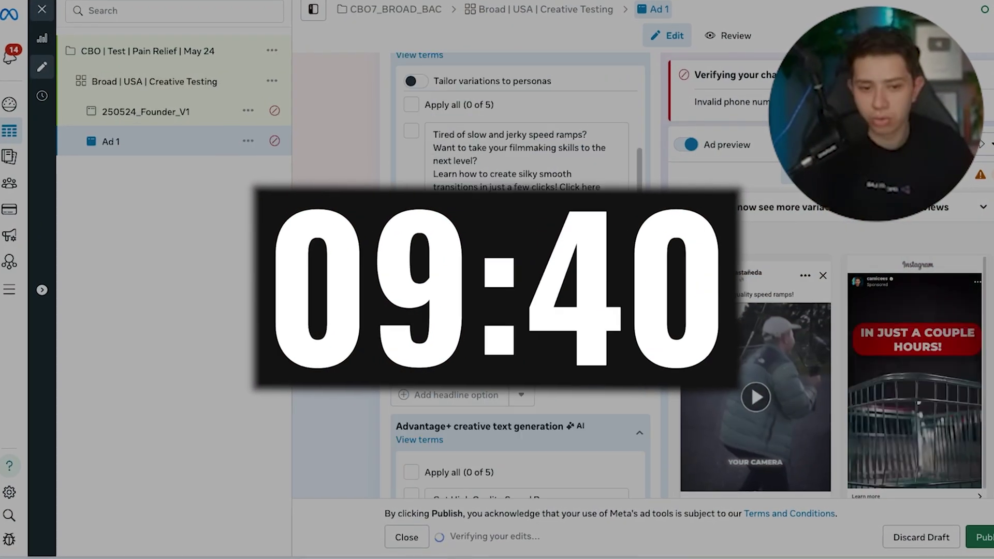
# - Choose Ad Sets as the bulk-edit field for all listed video ads in the launcher
pyautogui.scroll(-3, 518, 259)
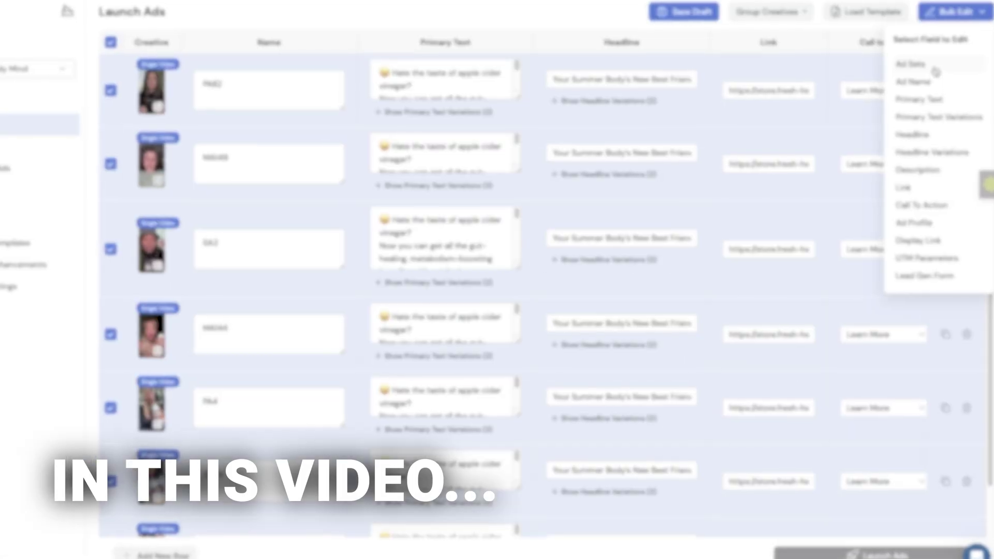
pyautogui.click(937, 70)
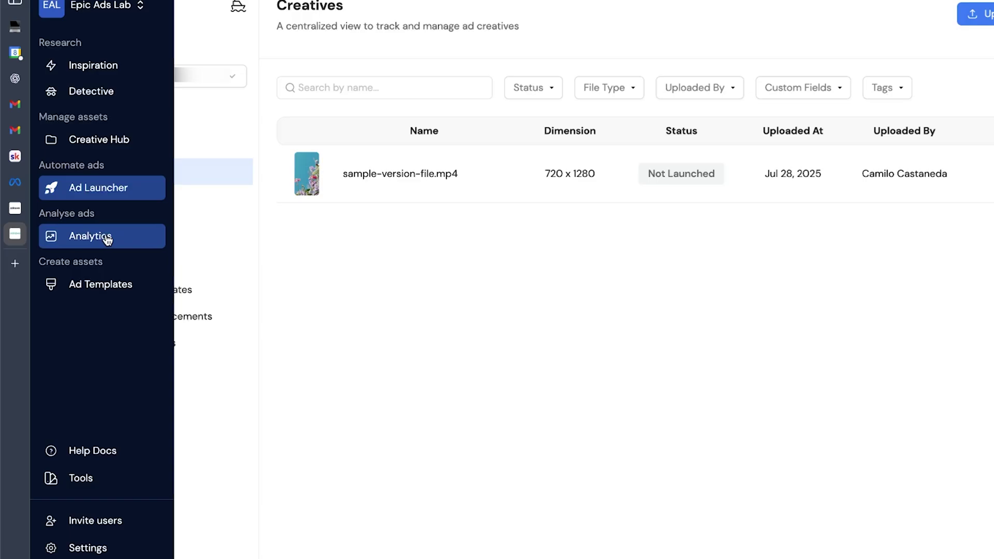
# - Open the ACV video from the Sample board in grid view and start entering a TTS tag
pyautogui.click(124, 149)
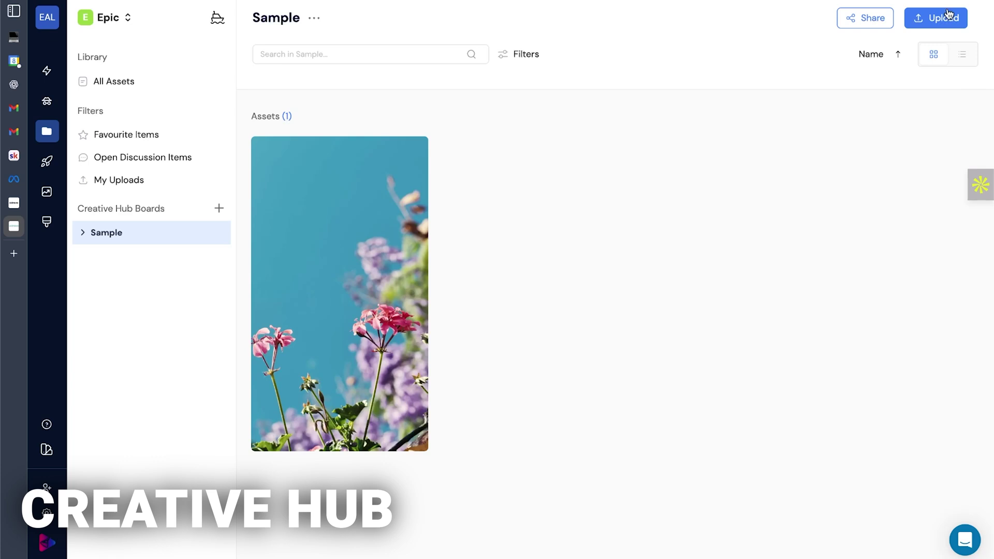
pyautogui.click(948, 15)
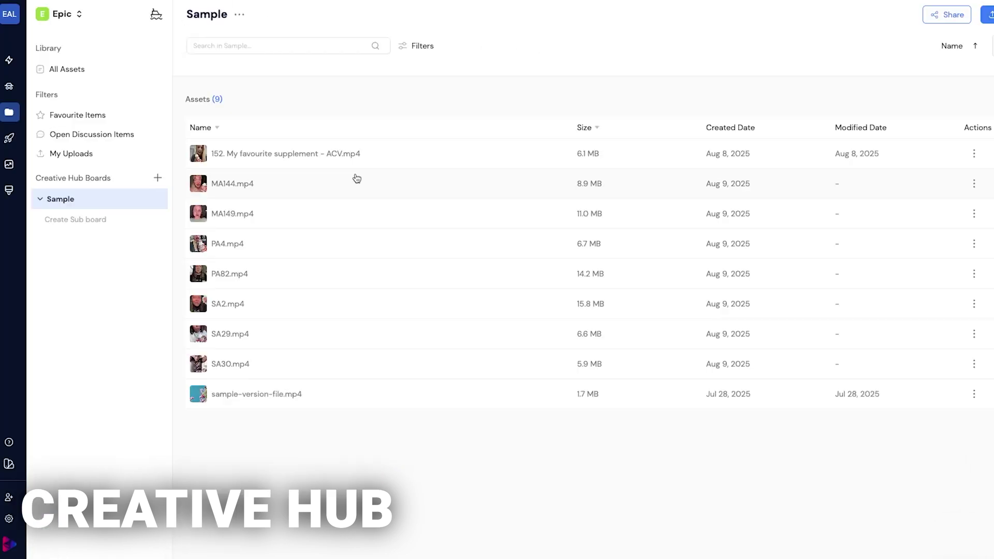
pyautogui.click(989, 45)
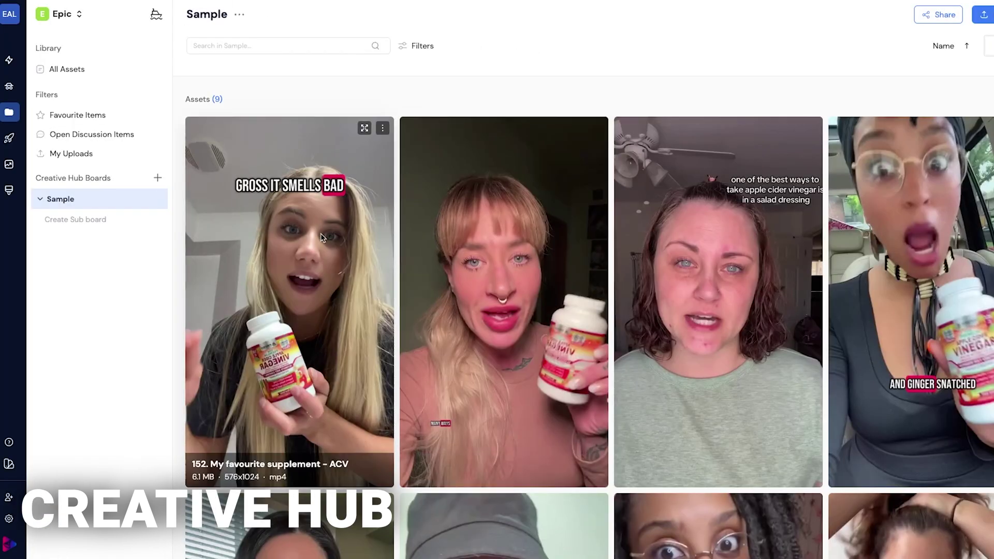
pyautogui.click(364, 128)
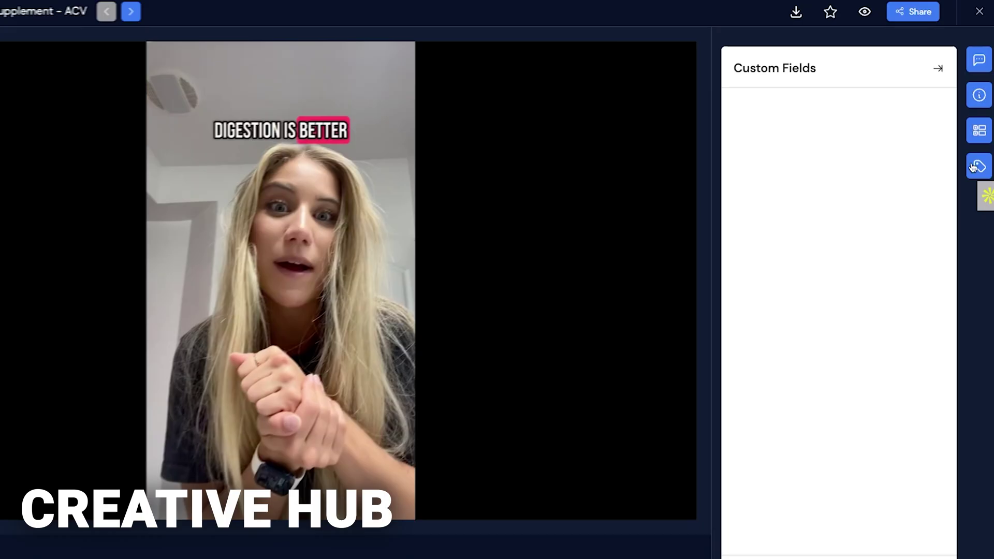
pyautogui.click(978, 166)
pyautogui.click(799, 114)
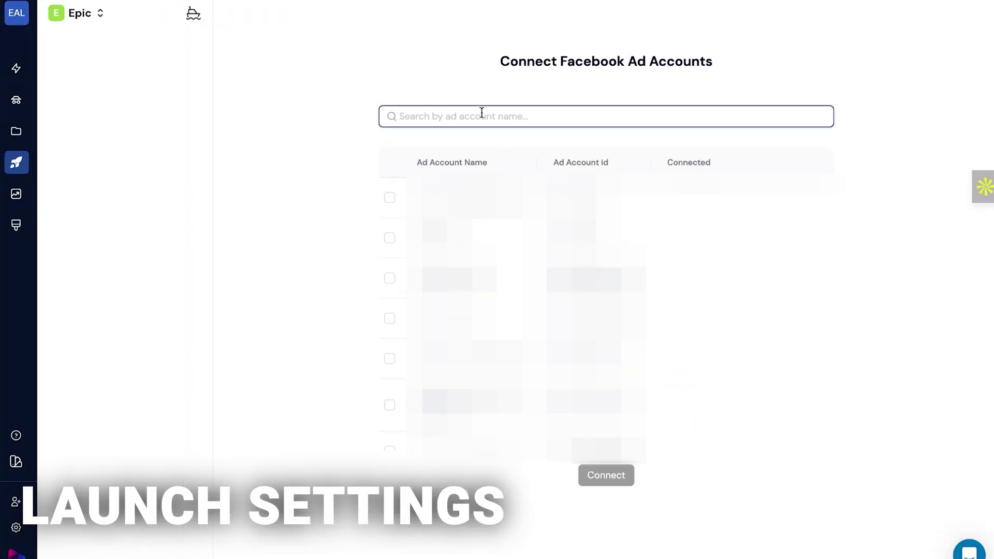
# - Connect the ad account and select the Facebook page the ads will run under
pyautogui.click(389, 279)
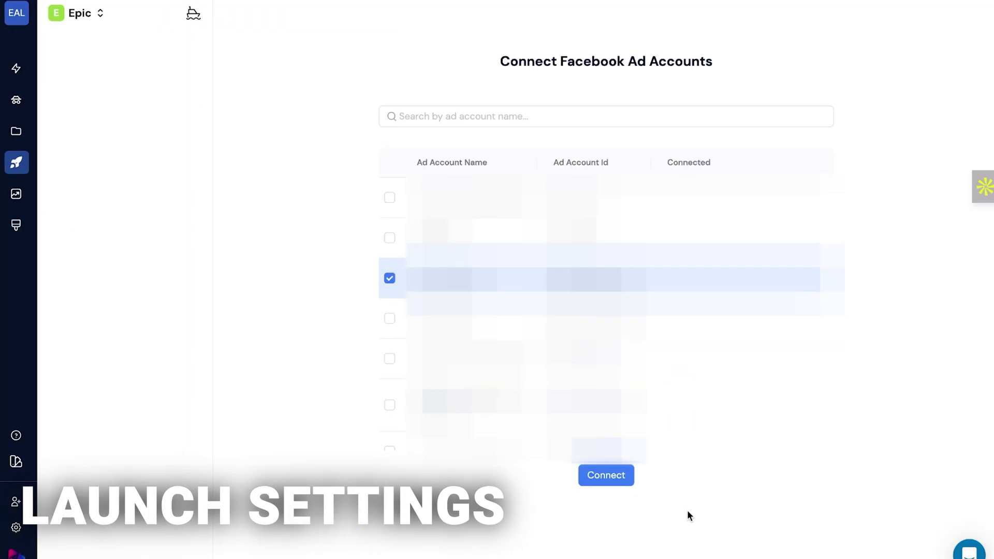
pyautogui.click(604, 480)
pyautogui.click(82, 147)
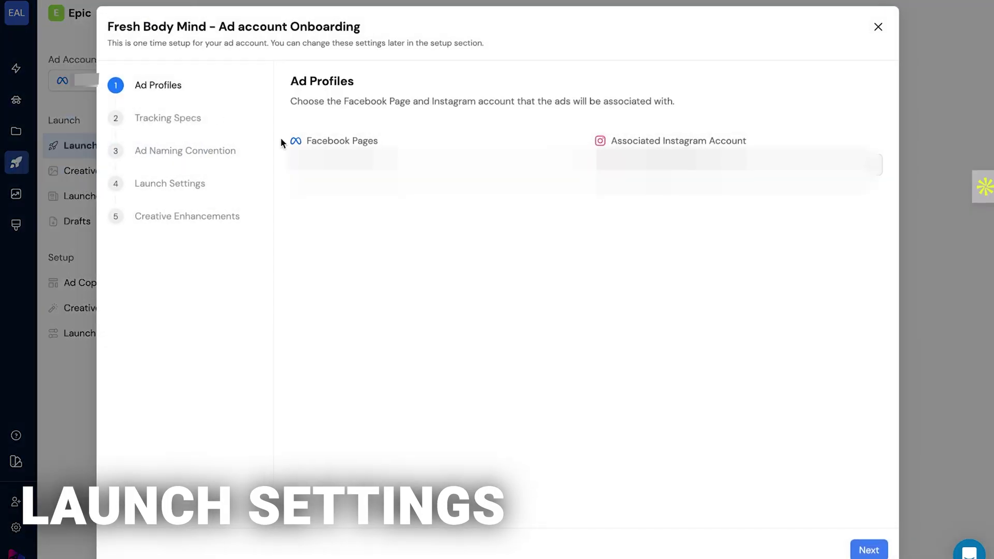
pyautogui.click(310, 162)
pyautogui.click(466, 291)
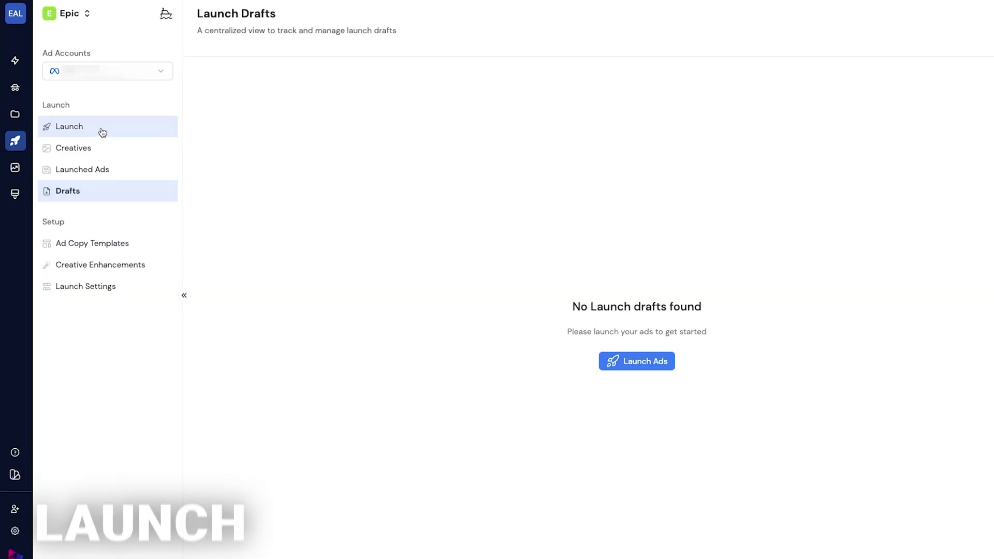
# - Load all Media Library videos except sample-version-file.mp4, eight creatives, into the launch table
pyautogui.click(100, 129)
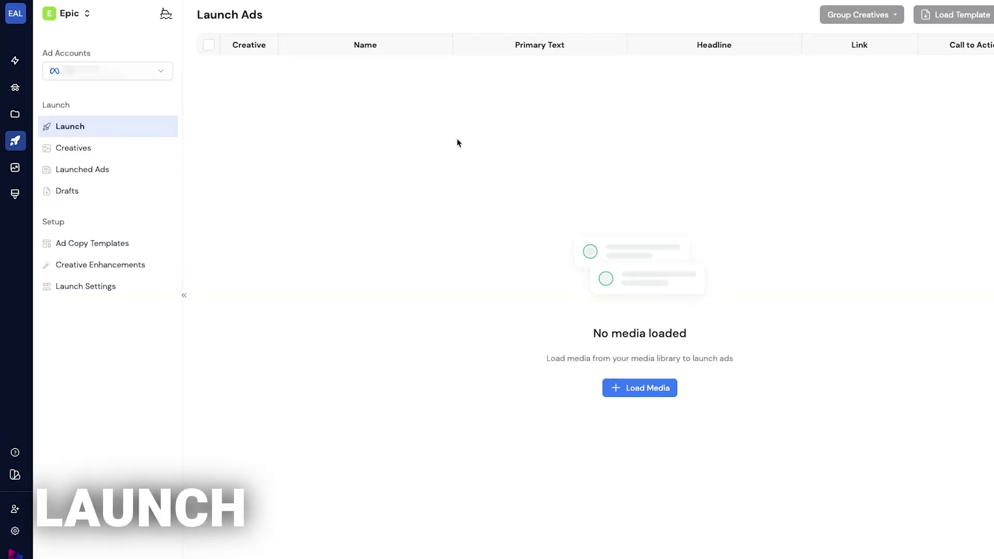
pyautogui.click(645, 391)
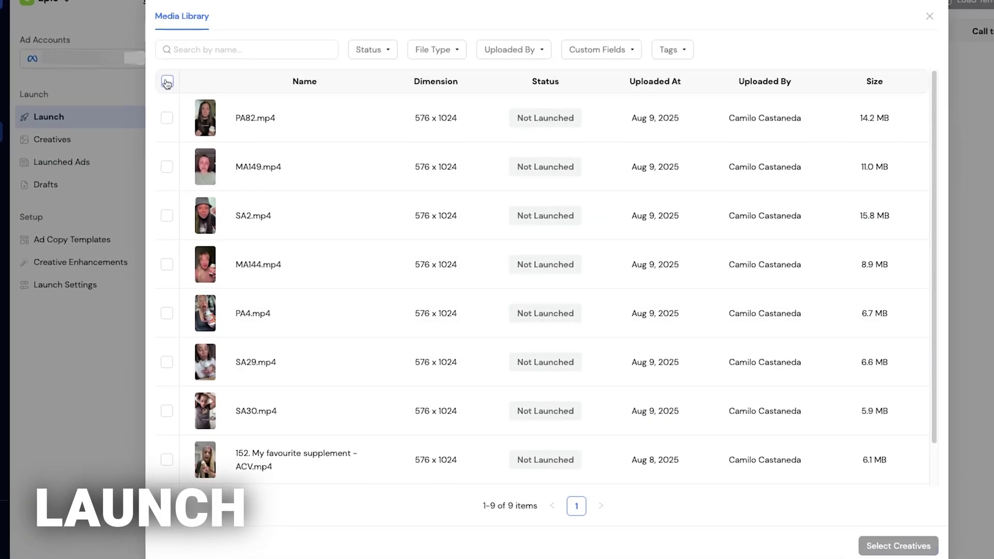
pyautogui.click(167, 81)
pyautogui.scroll(-2, 203, 309)
pyautogui.click(178, 462)
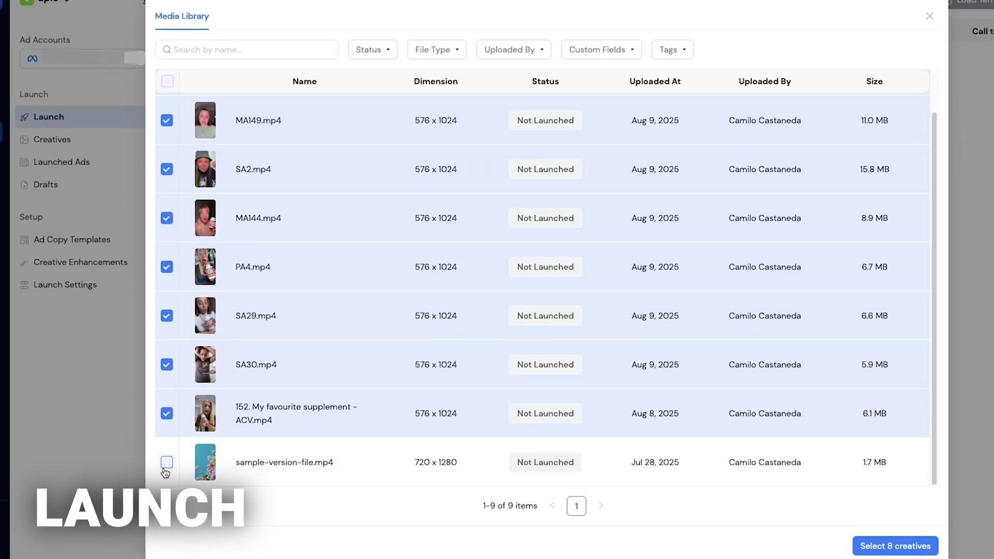
pyautogui.click(895, 546)
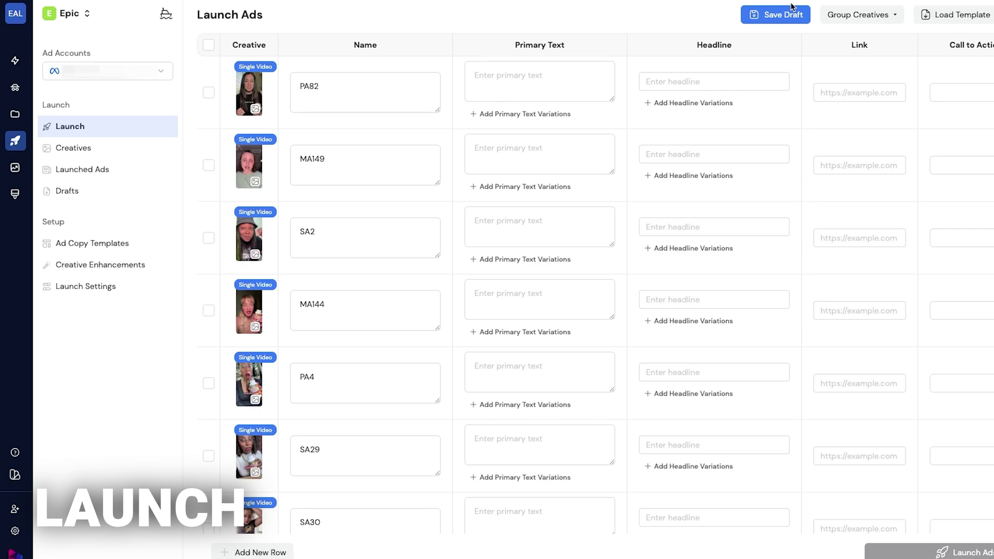
# - Start a new ad copy template and paste the ad copy into its Primary Text
pyautogui.click(93, 243)
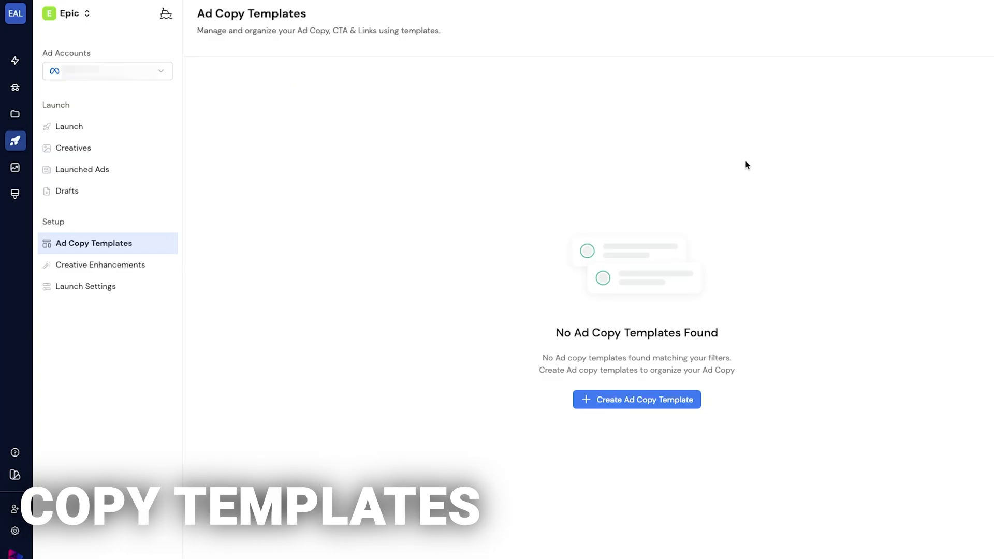
pyautogui.click(622, 407)
pyautogui.click(340, 203)
pyautogui.write('✨ Start feeling lighter, energized, and confident—grab your bottle today.')
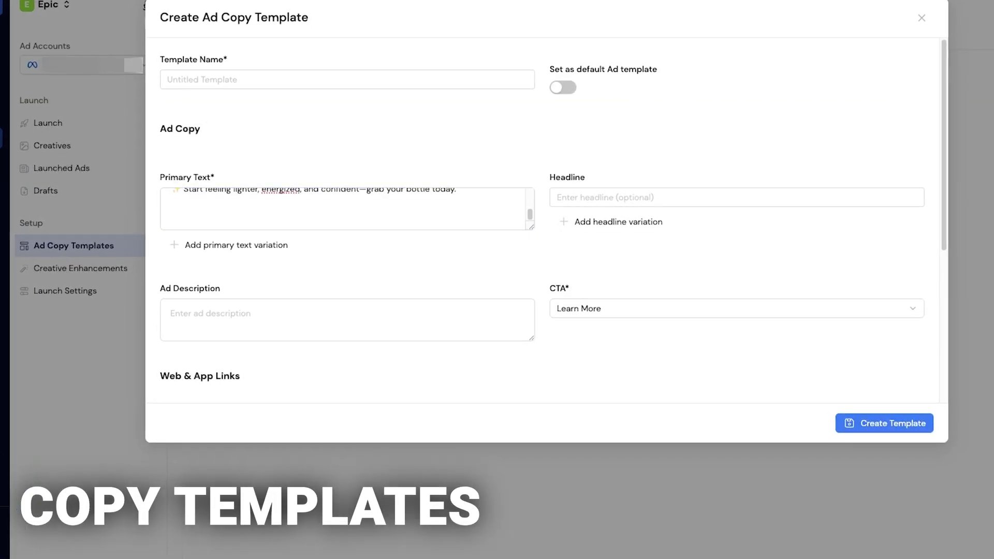
pyautogui.scroll(2, 312, 205)
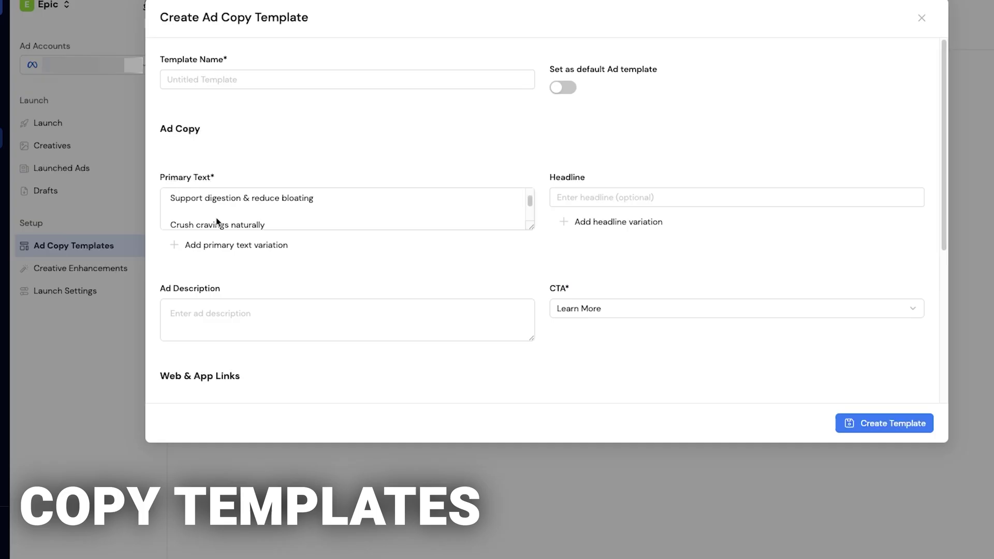
pyautogui.scroll(-2, 313, 204)
pyautogui.click(217, 220)
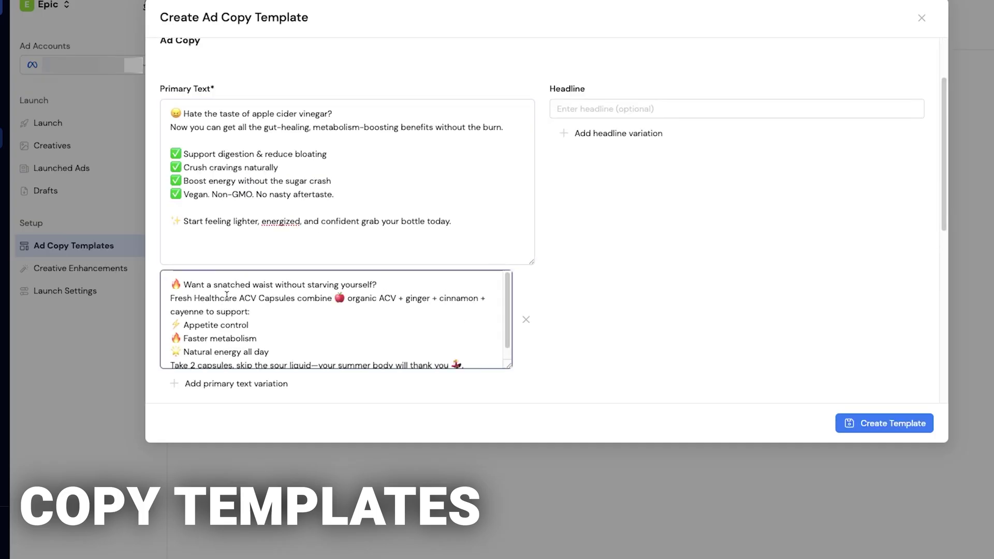
# - Paste the Ad Description, save the template as Apple Cider Vinegar 1, and return to Launch Ads
pyautogui.scroll(2, 174, 329)
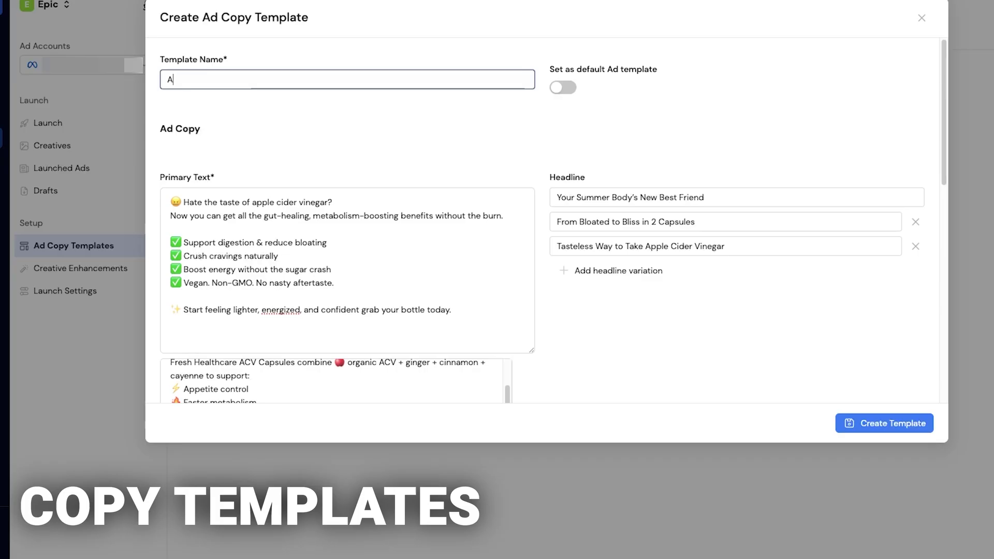
pyautogui.scroll(-8, 556, 216)
pyautogui.scroll(1, 237, 304)
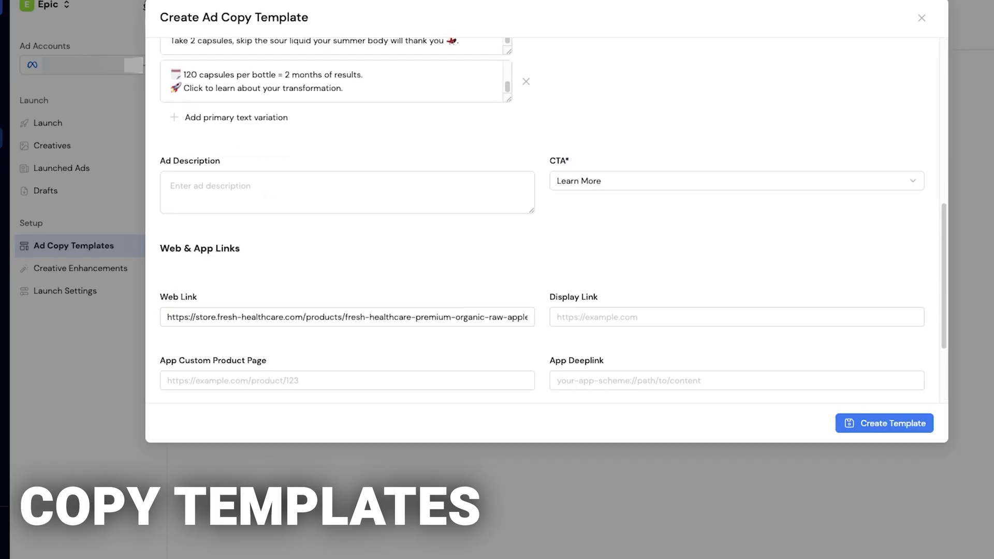
pyautogui.hotkey('ctrl', 'v')
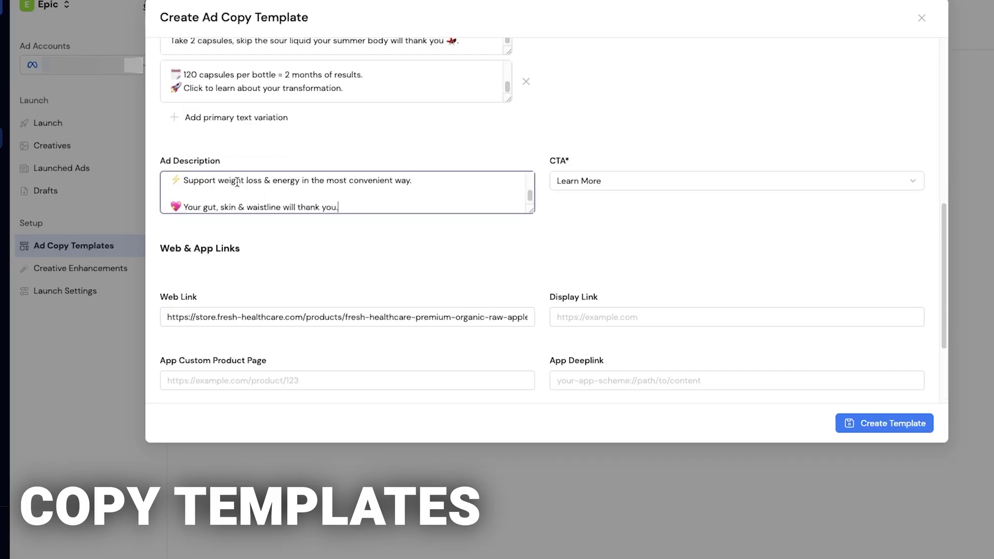
pyautogui.scroll(3, 453, 185)
pyautogui.scroll(-2, 428, 267)
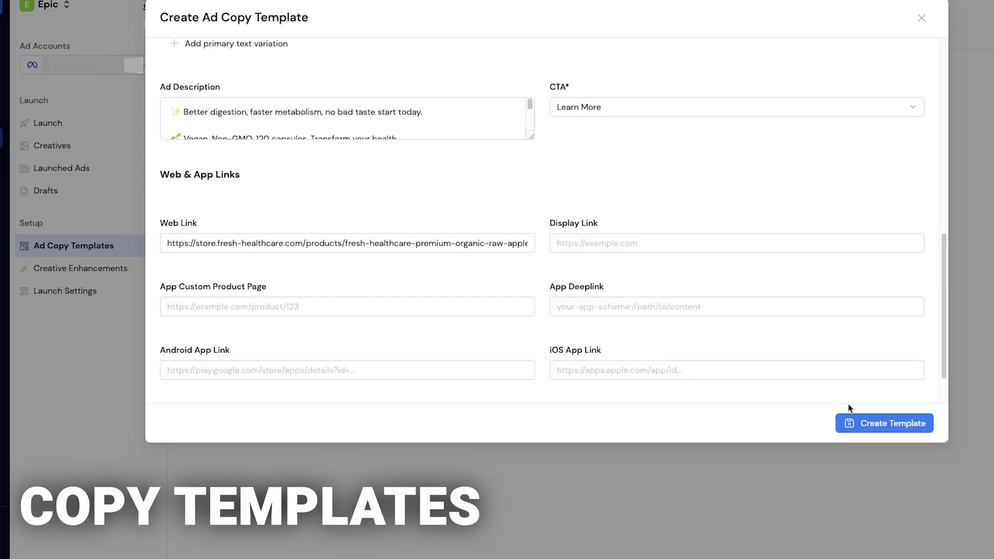
pyautogui.click(853, 420)
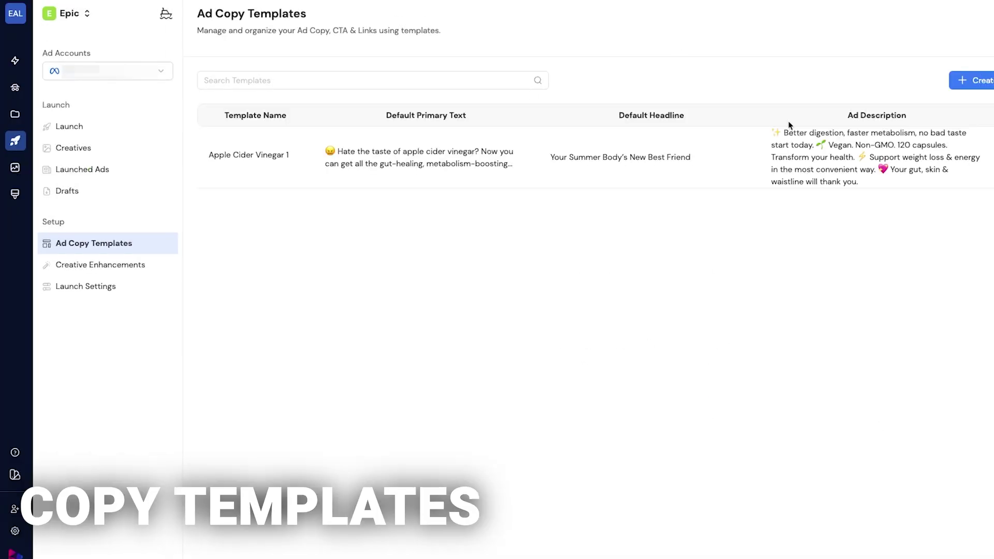
pyautogui.click(83, 127)
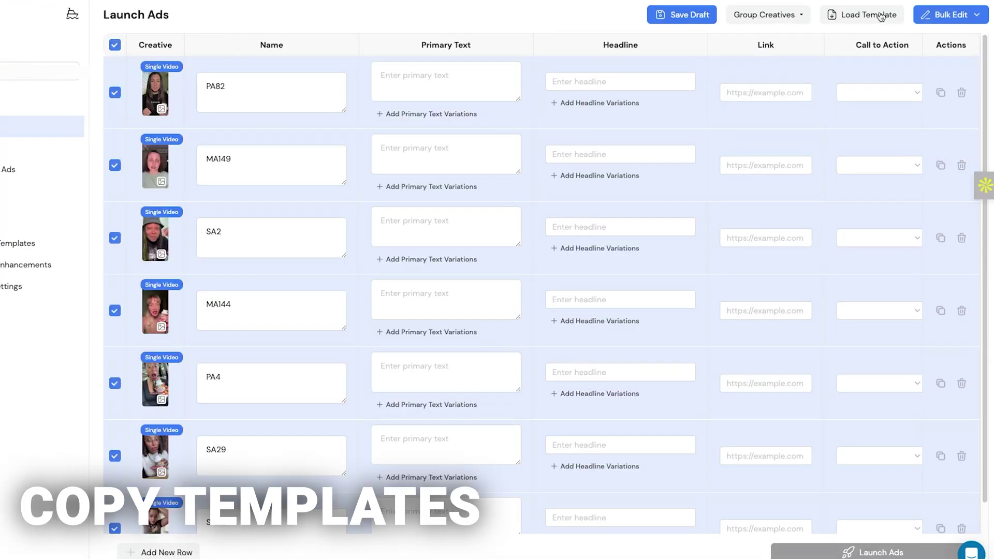
# - Apply the Apple Cider Vinegar 1 template copy to all rows and enlarge SA2's primary text box
pyautogui.click(881, 17)
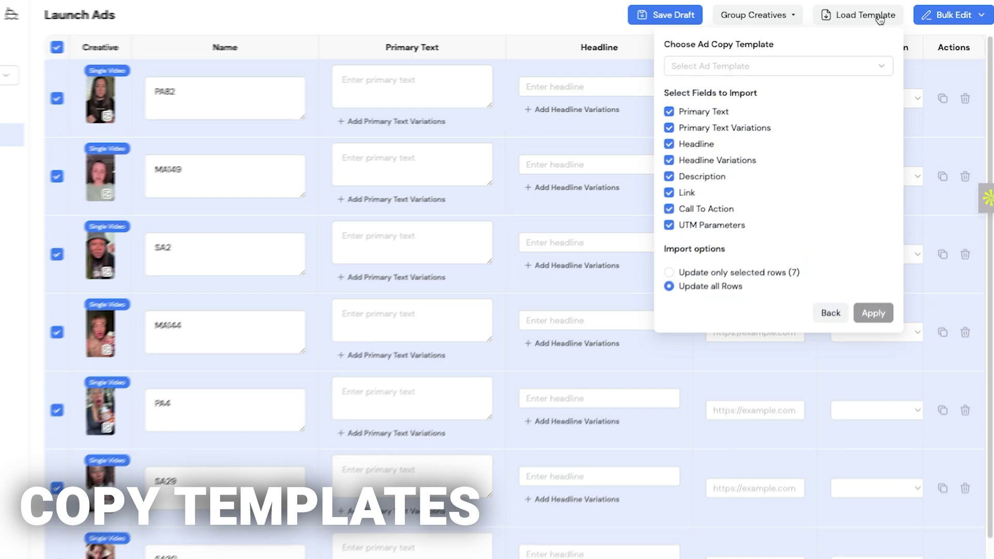
pyautogui.click(720, 75)
pyautogui.click(711, 93)
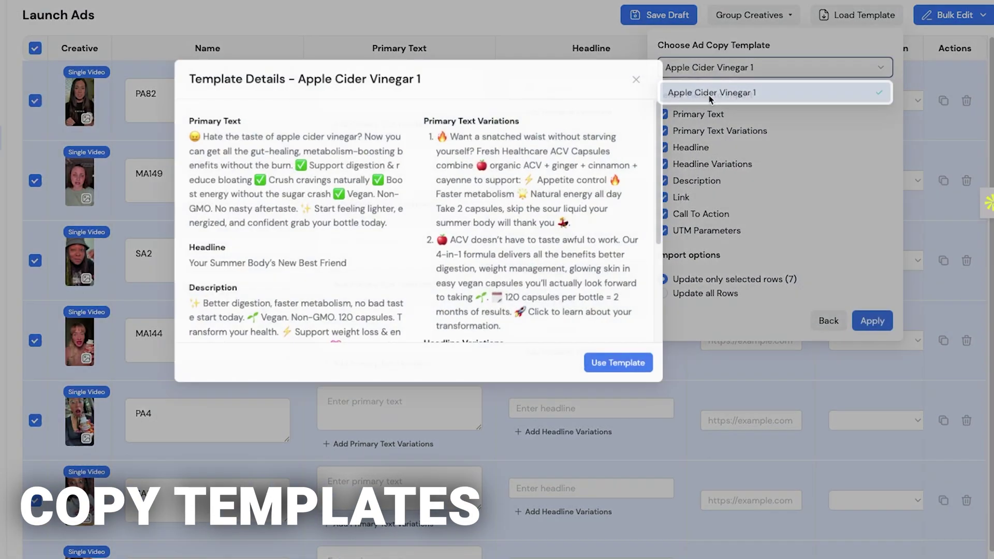
pyautogui.click(729, 343)
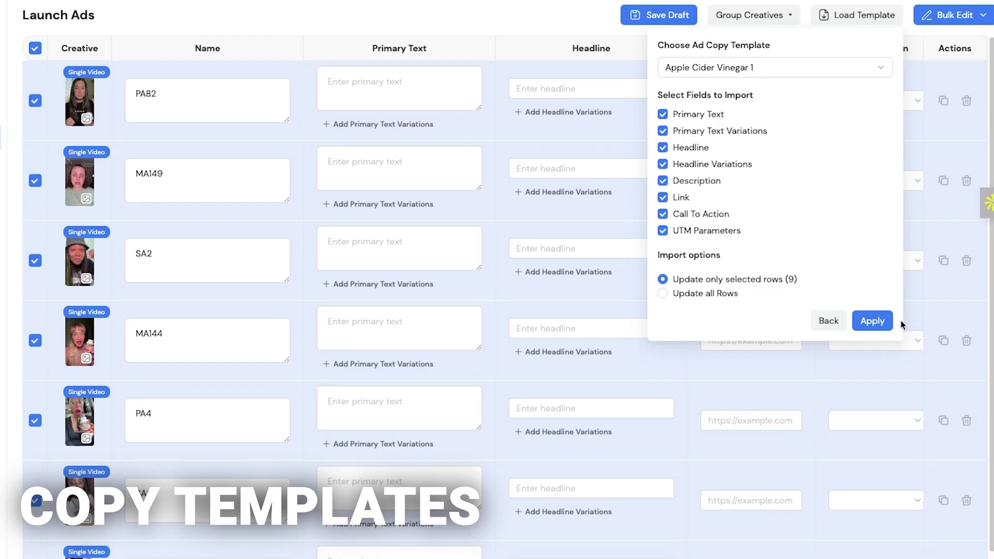
pyautogui.click(872, 321)
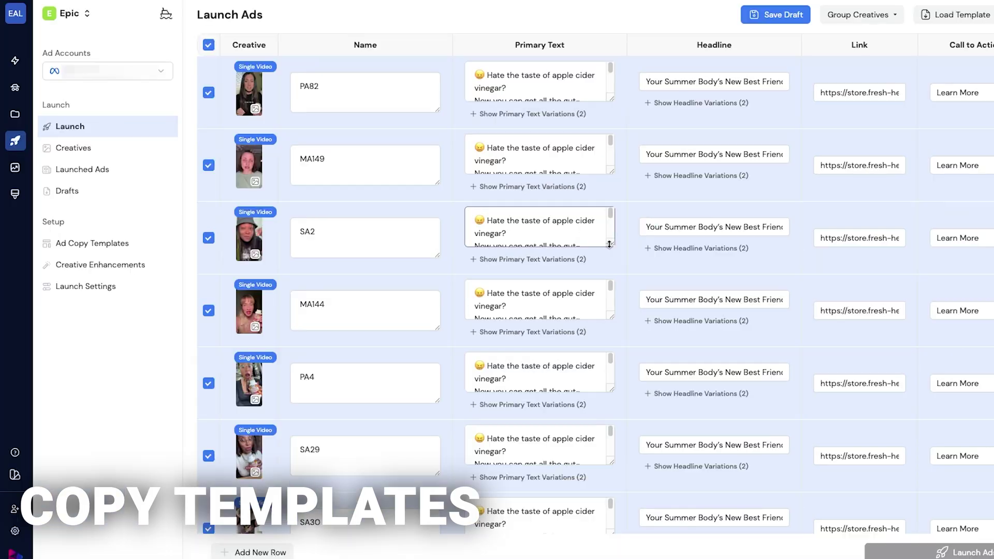
pyautogui.moveTo(613, 258)
pyautogui.mouseDown()
pyautogui.moveTo(626, 321)
pyautogui.moveTo(626, 267)
pyautogui.mouseUp()
pyautogui.scroll(-1, 743, 289)
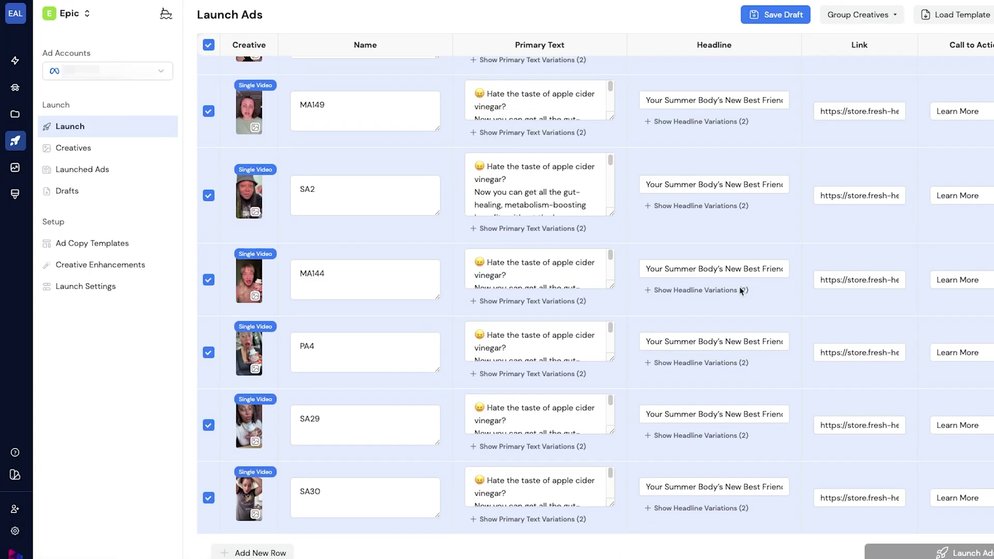
pyautogui.scroll(1, 424, 250)
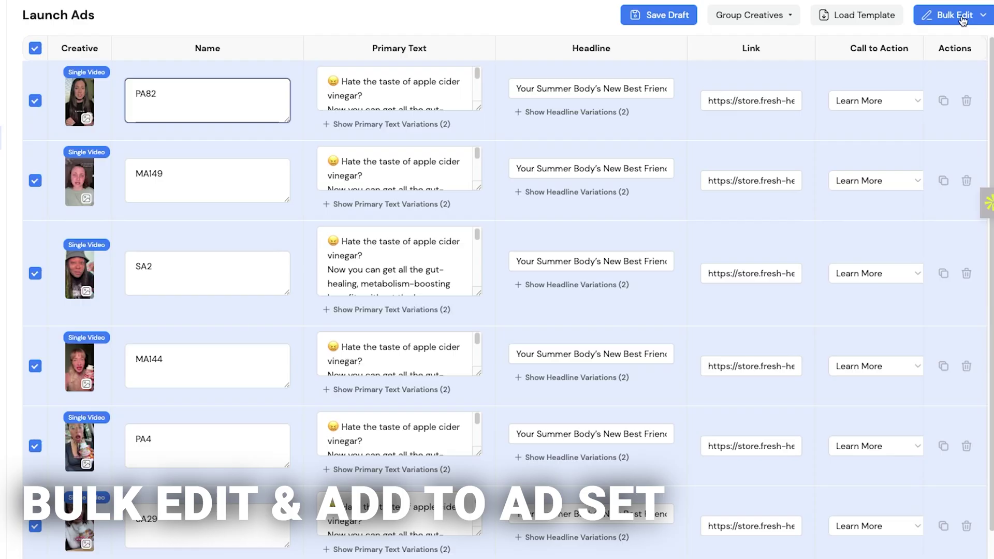
# - Bulk-set every row's ad set to 001_BROAD_TTS, apply it, and launch the seven ads to Meta
pyautogui.click(986, 20)
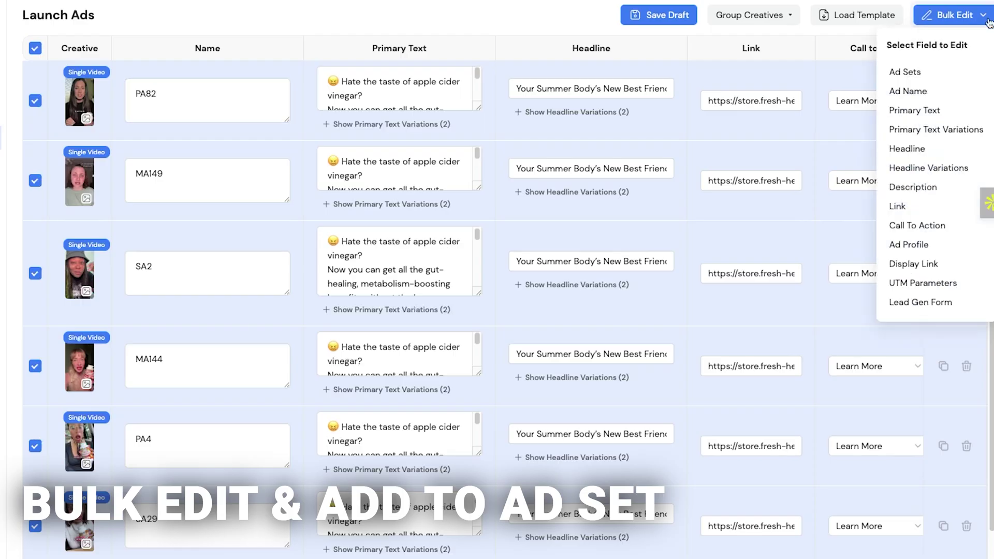
pyautogui.click(932, 79)
pyautogui.click(932, 75)
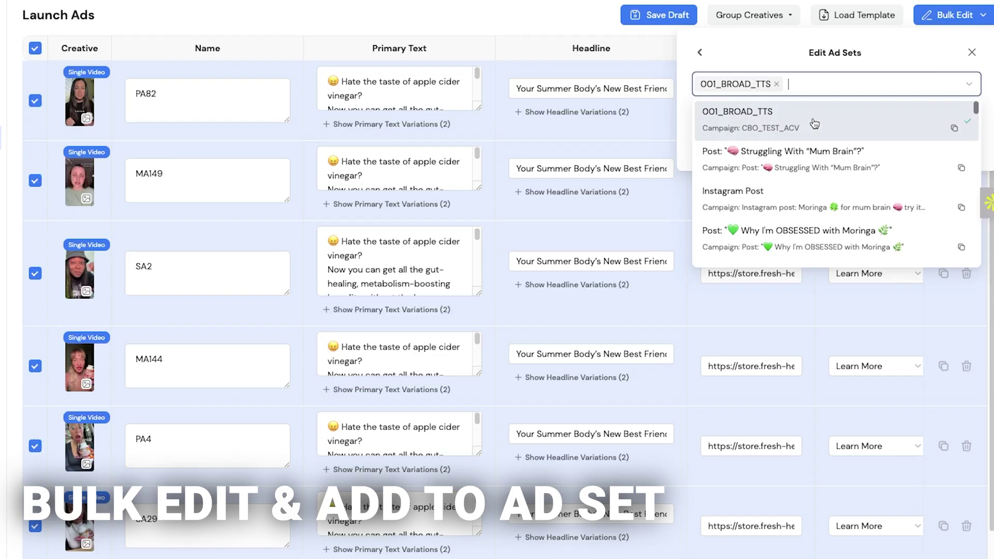
pyautogui.click(754, 61)
pyautogui.click(966, 150)
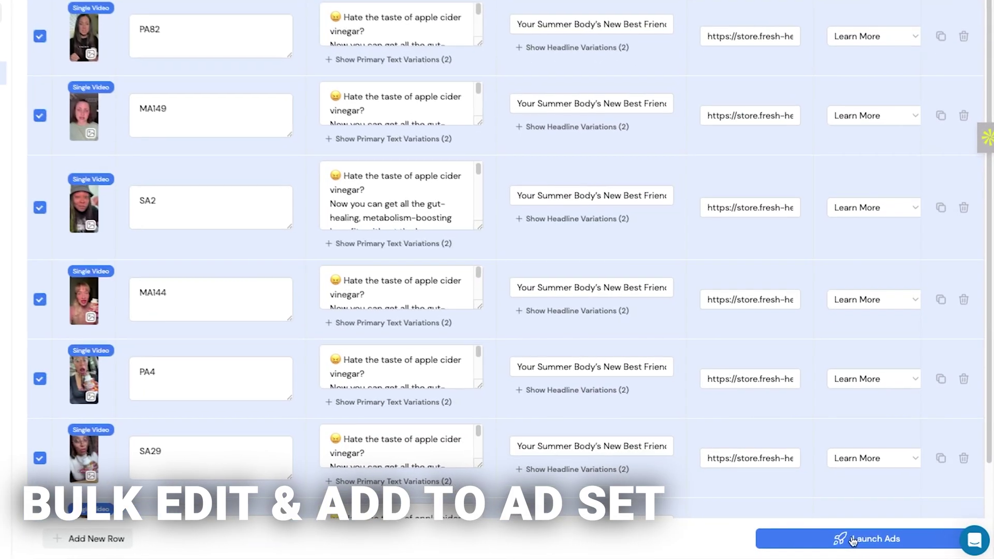
pyautogui.click(852, 538)
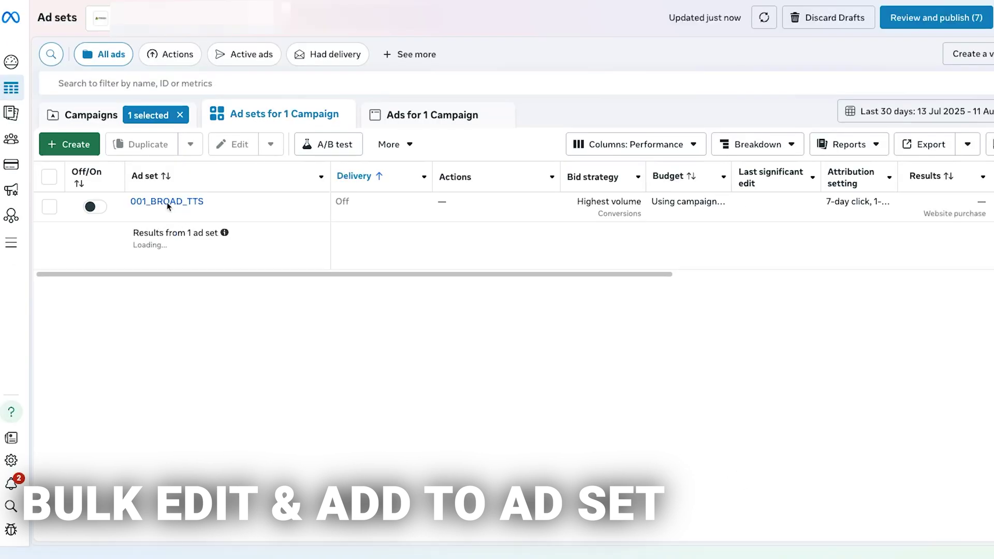
# - Open ad set 001_BROAD_TTS and edit the SA29_TTS_V ad to view its primary text
pyautogui.click(167, 202)
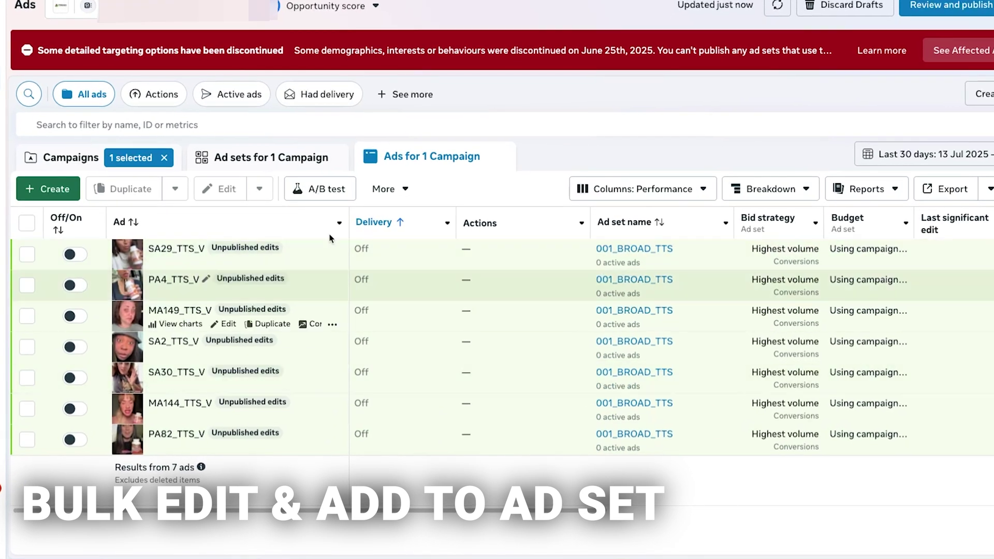
pyautogui.click(212, 262)
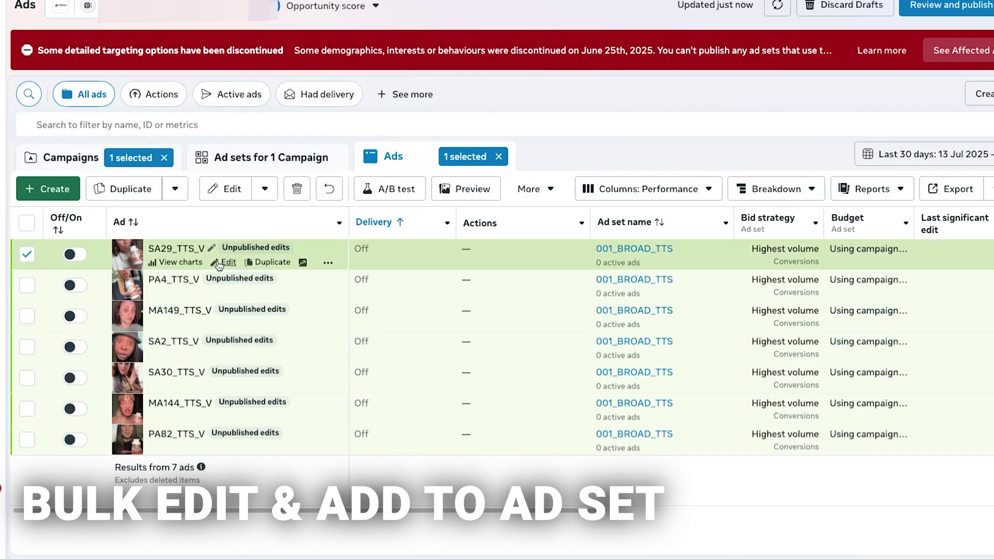
pyautogui.scroll(-10, 370, 211)
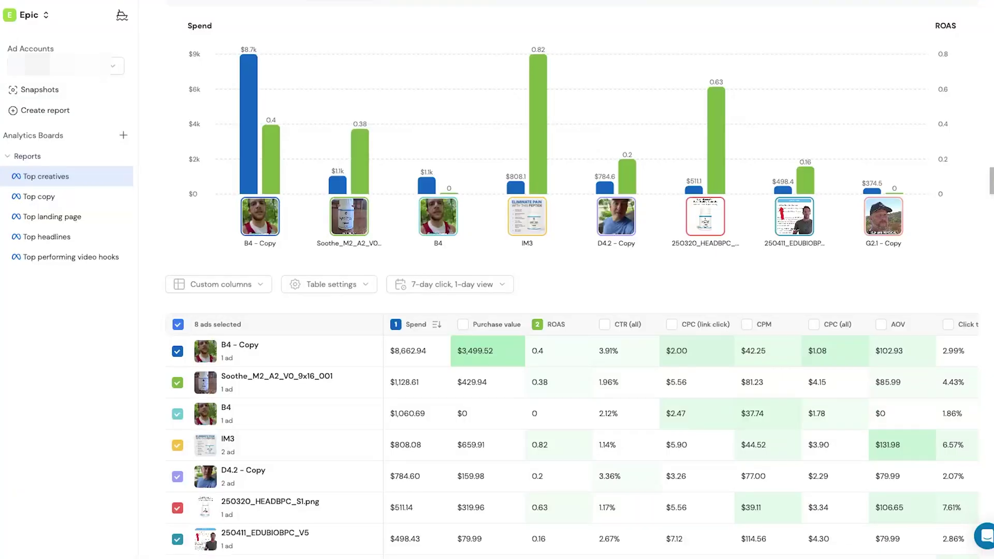
# - Open Creative insights for B4 - Copy and scroll through its detailed performance modal
pyautogui.click(206, 351)
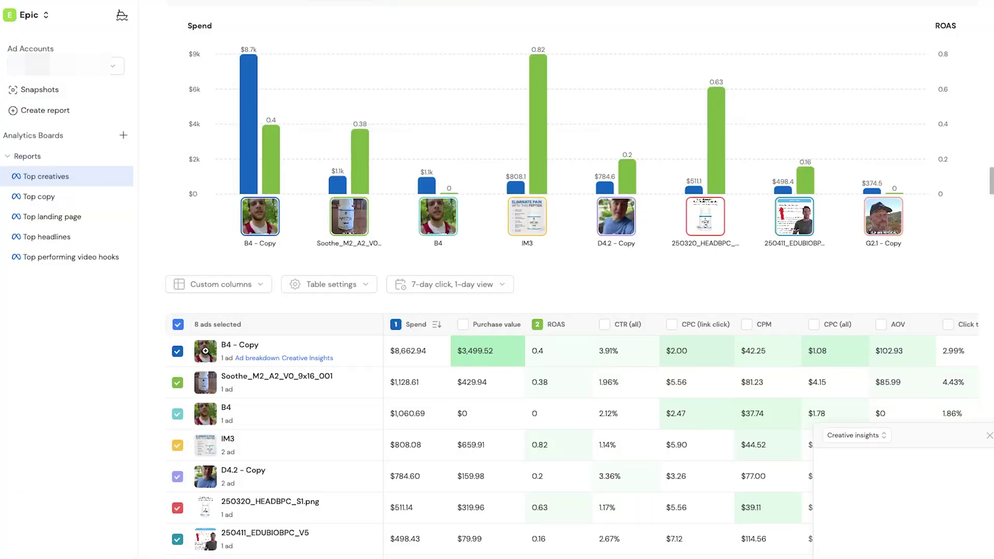
pyautogui.click(873, 268)
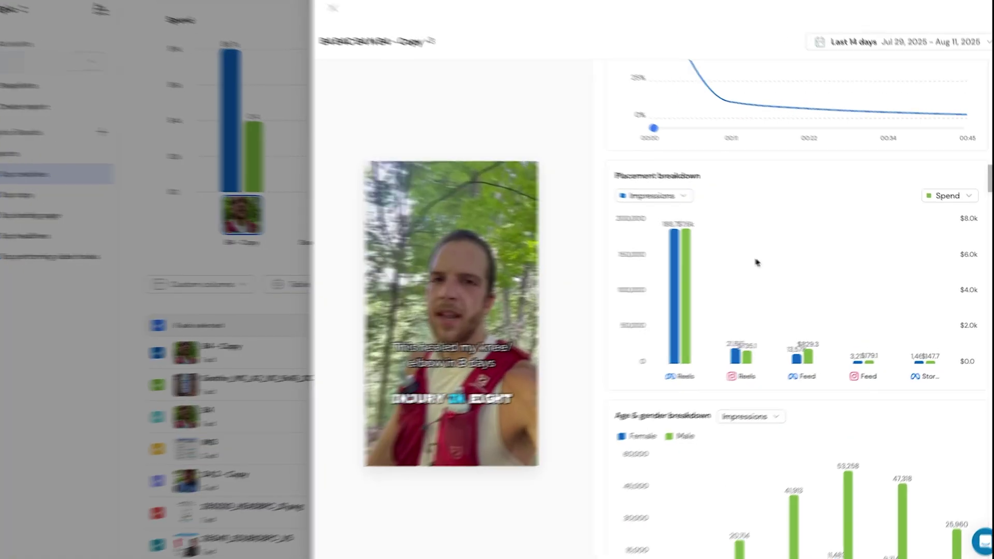
pyautogui.scroll(-8, 757, 264)
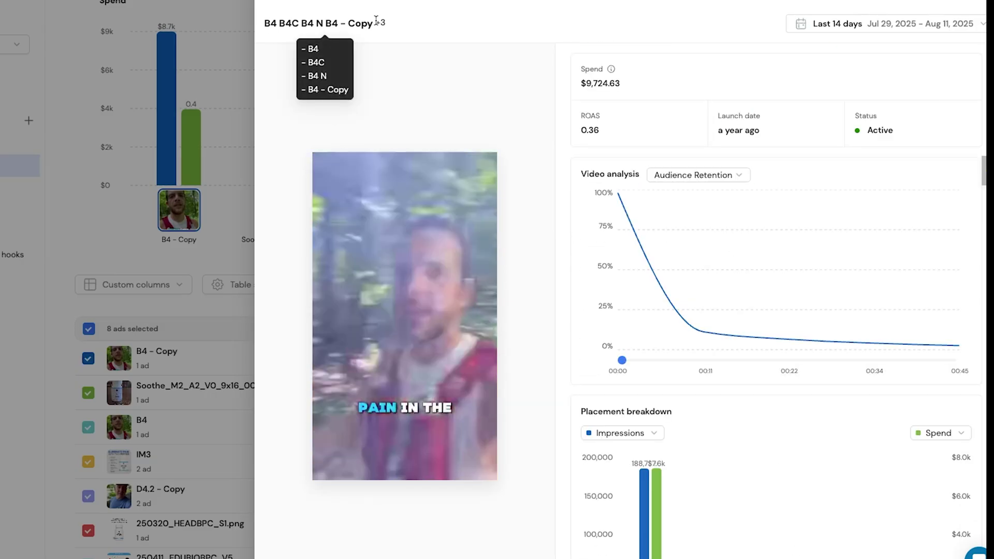
pyautogui.scroll(-1, 782, 256)
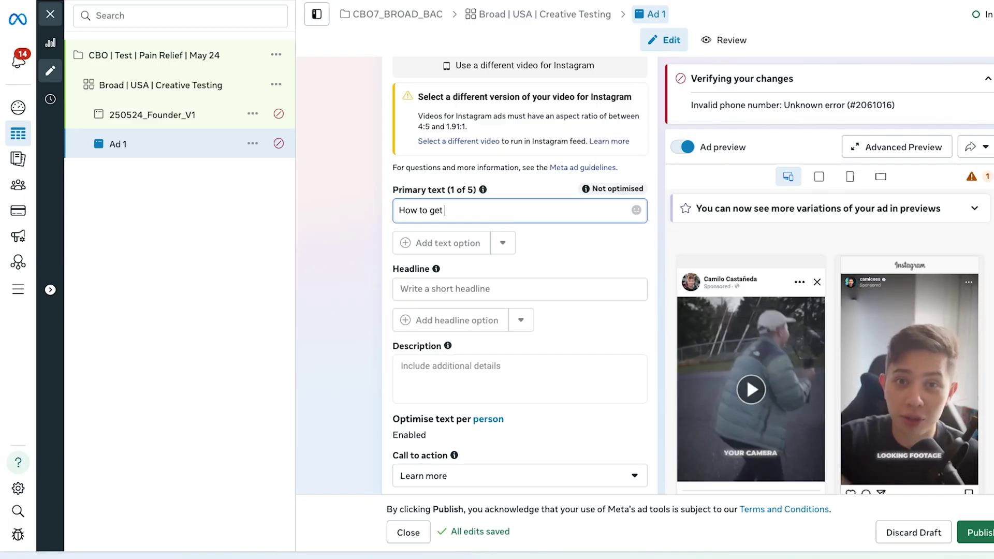
# - Complete the primary text as 'How to get high quality speed ramps!' and start a second option with 'This'
pyautogui.write('high quality speed ramps!')
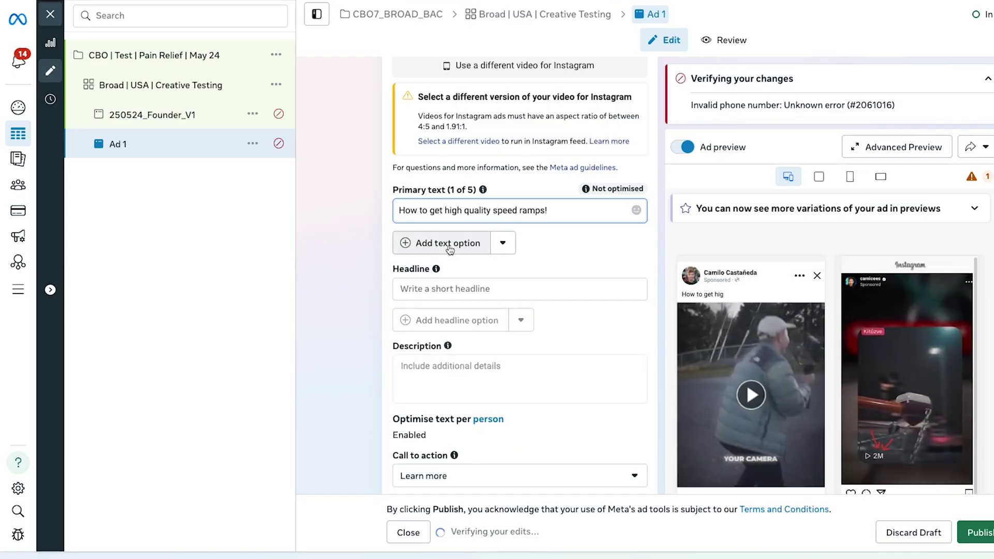
pyautogui.click(450, 244)
pyautogui.write('This')
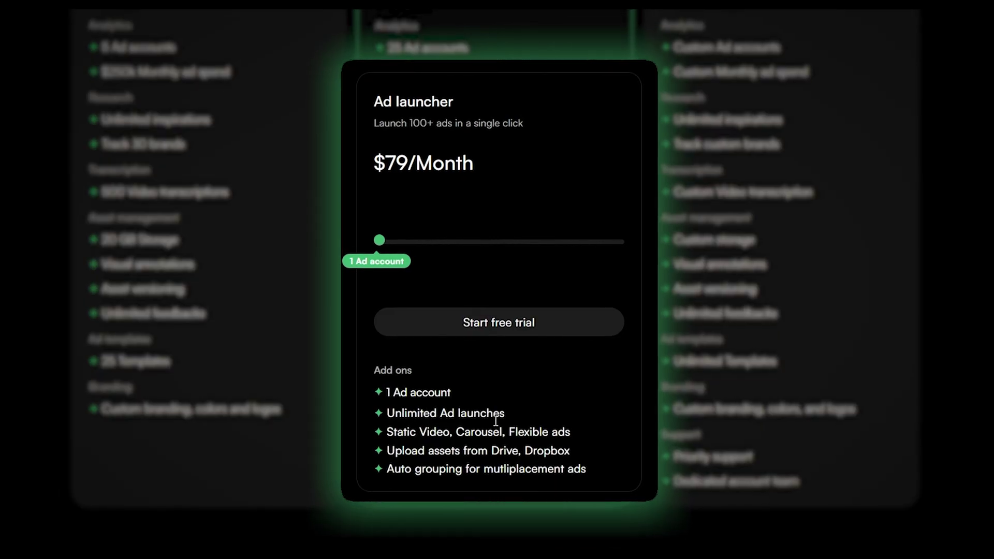
# - Raise the Ad launcher plan from 1 to 8 ad accounts, bringing the price to $219/month
pyautogui.moveTo(391, 250); pyautogui.dragTo(433, 250)
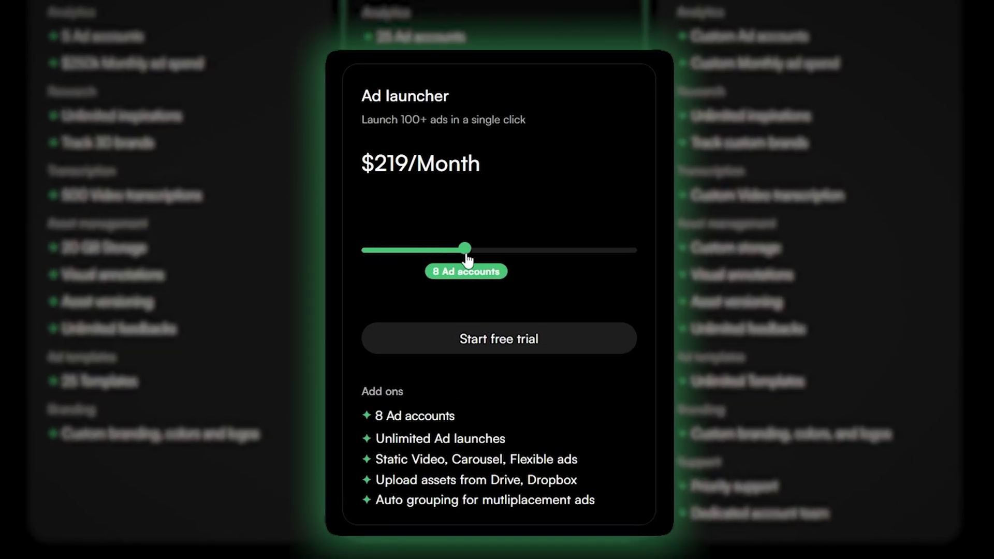